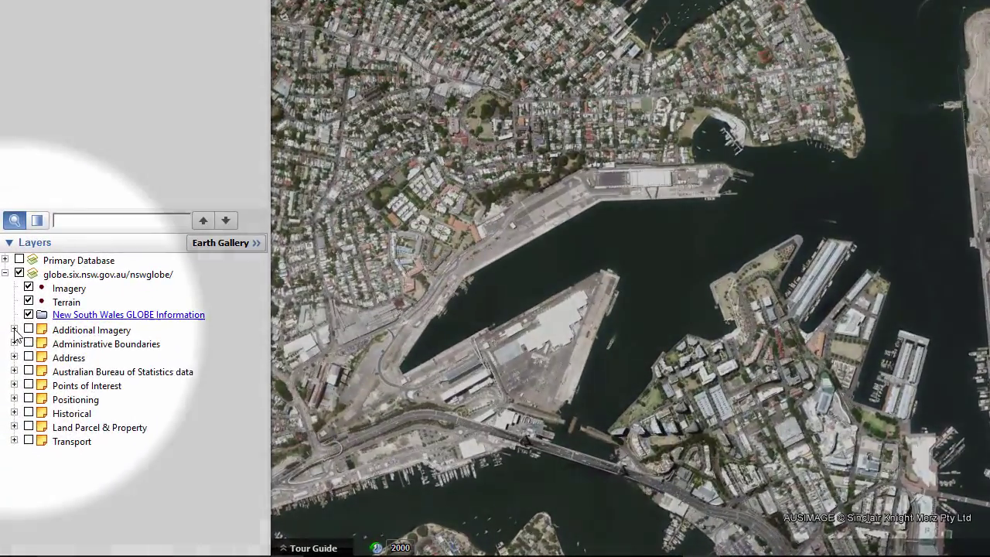
Turn on the Sydney 1943 historical imagery and lower its opacity so modern imagery shows
click(21, 361)
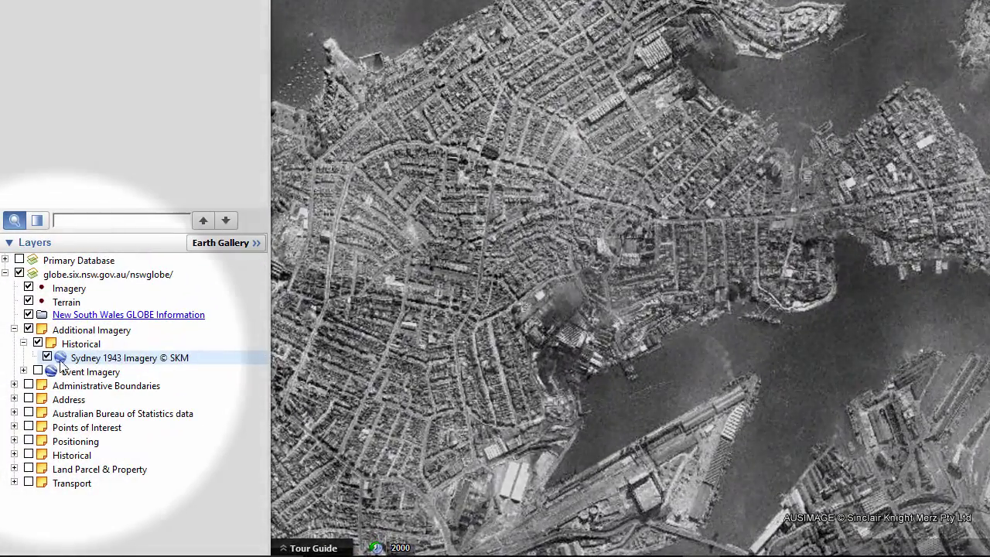
click(47, 357)
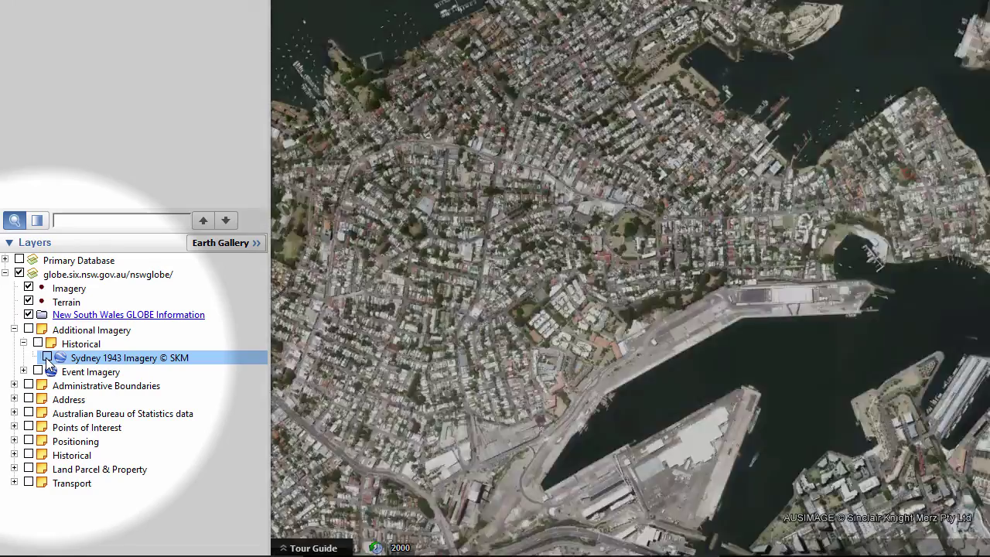
click(47, 357)
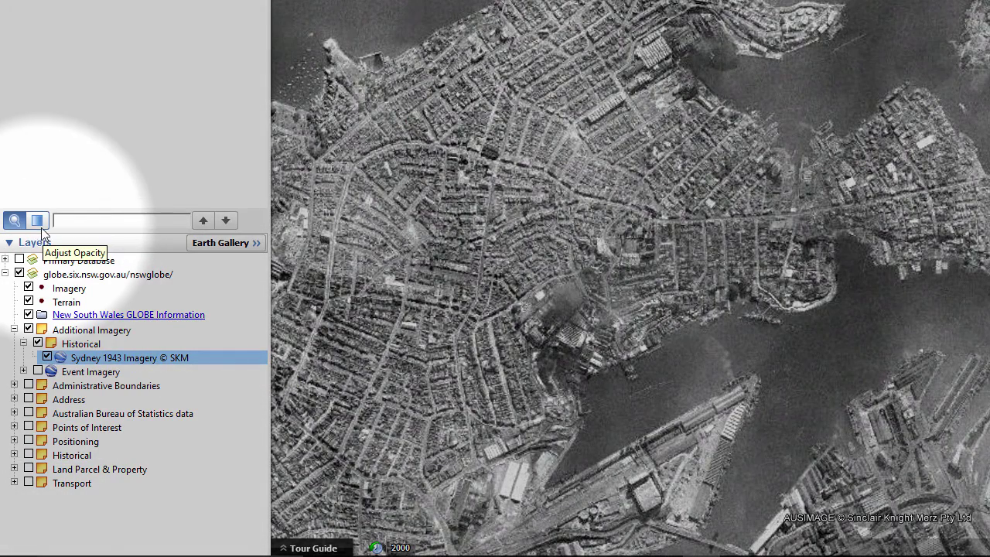
click(40, 227)
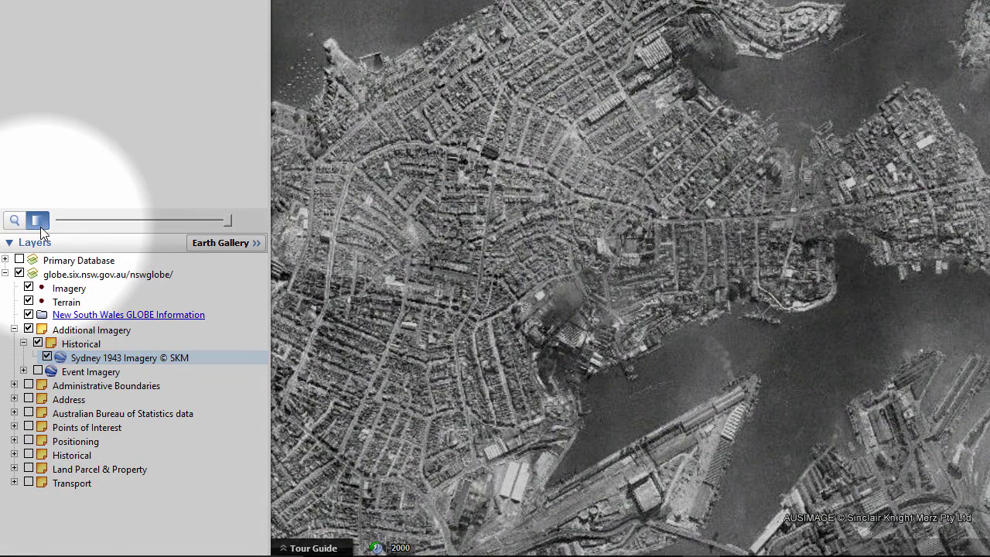
drag(225, 221, 253, 226)
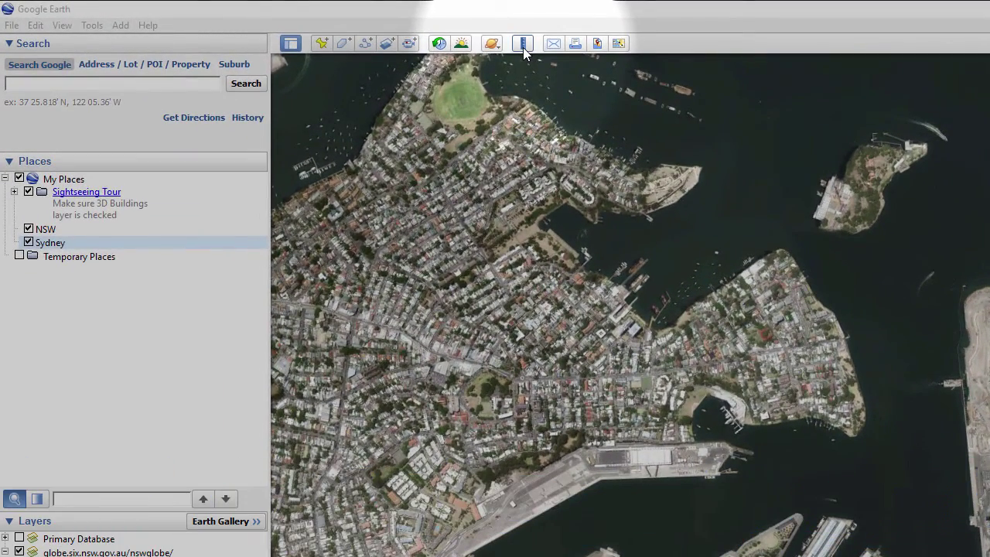
Measure a straight line across the harbour from the shore to the island
click(523, 44)
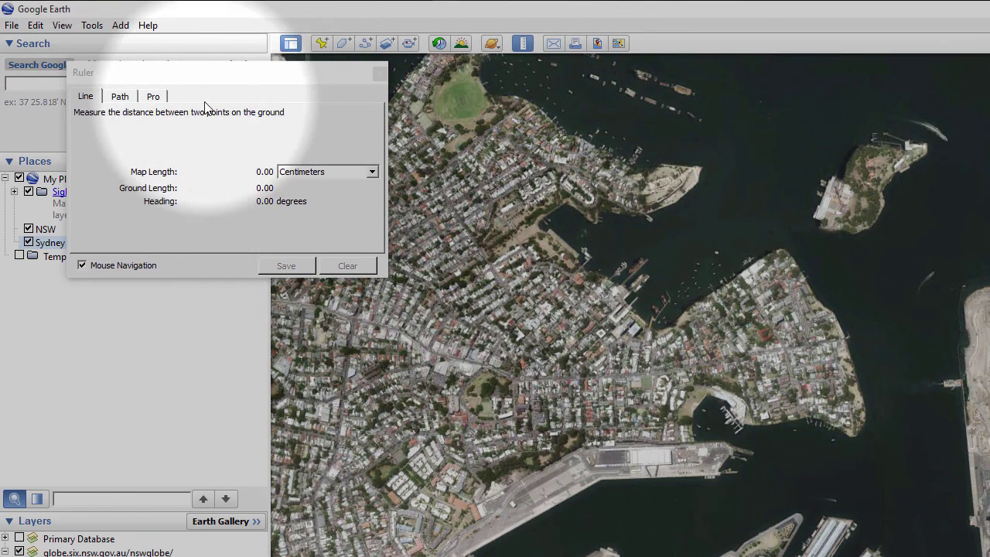
click(120, 99)
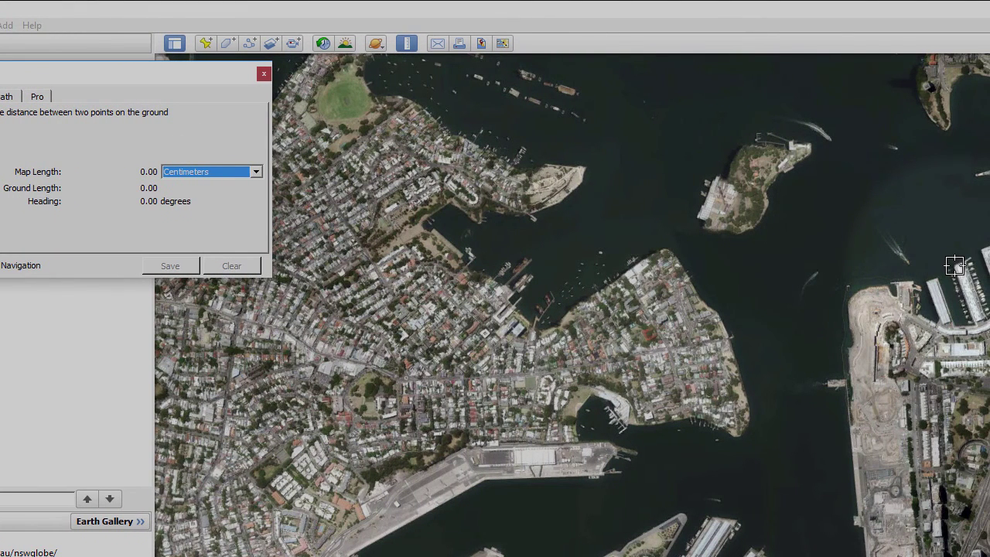
click(955, 266)
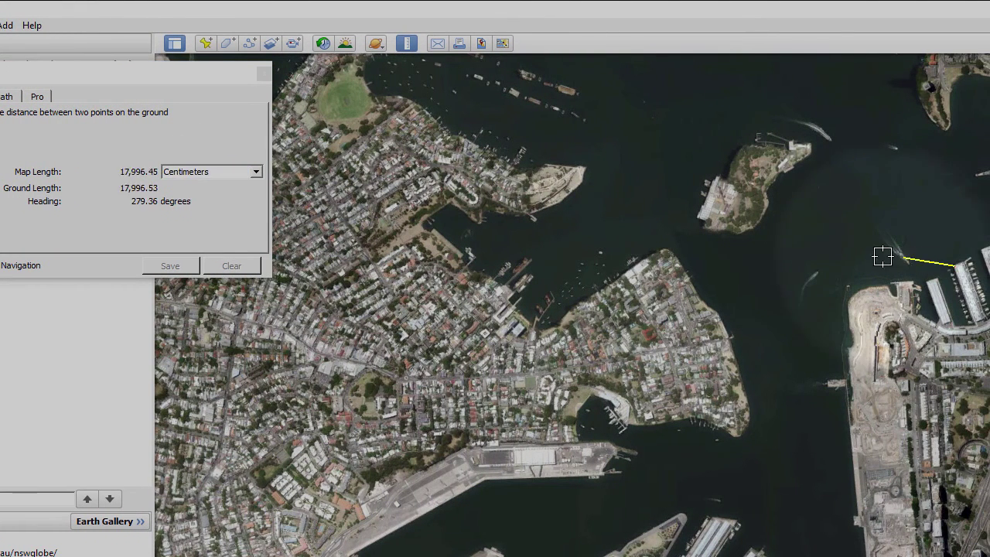
click(768, 203)
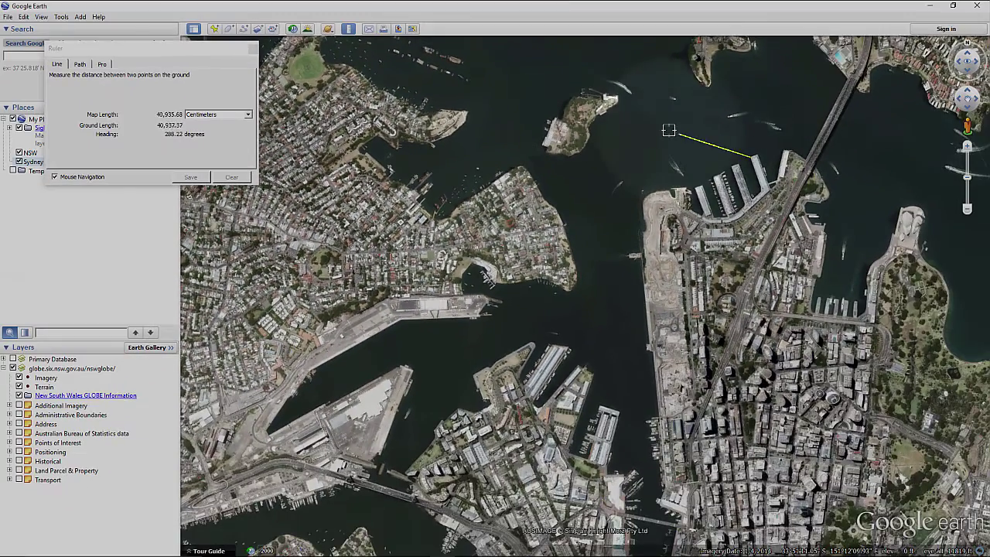
drag(665, 128, 676, 199)
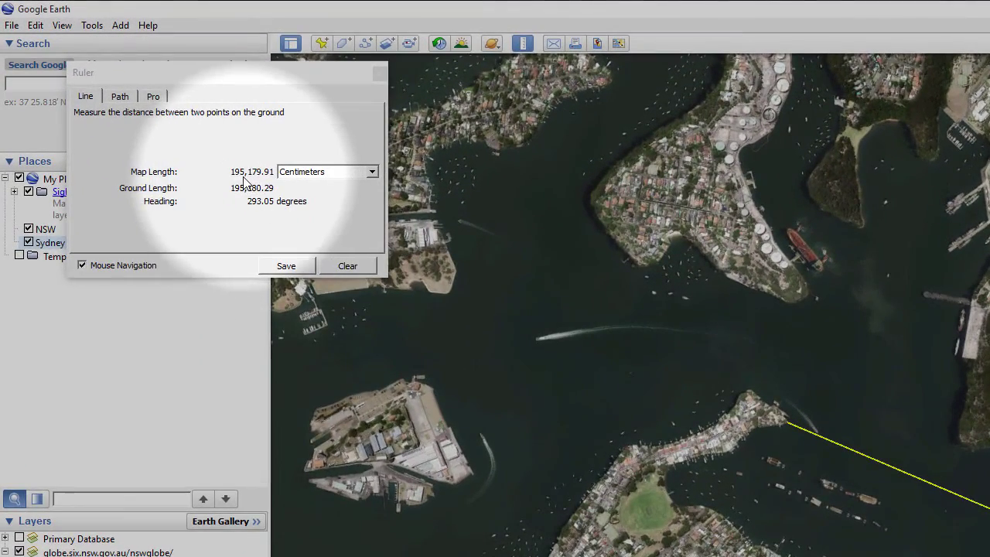
Show the measurement in kilometres (1.95 km), then clear it
click(321, 173)
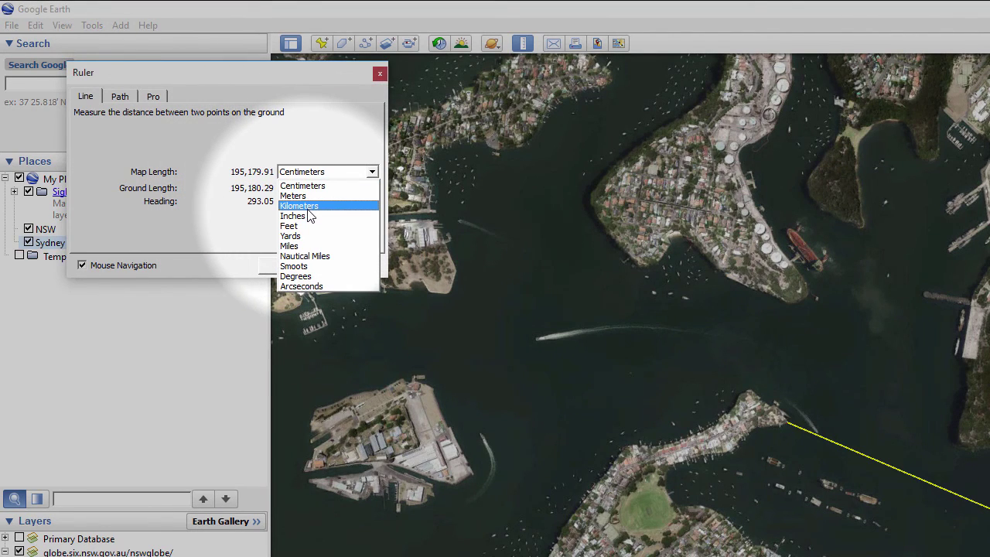
click(308, 207)
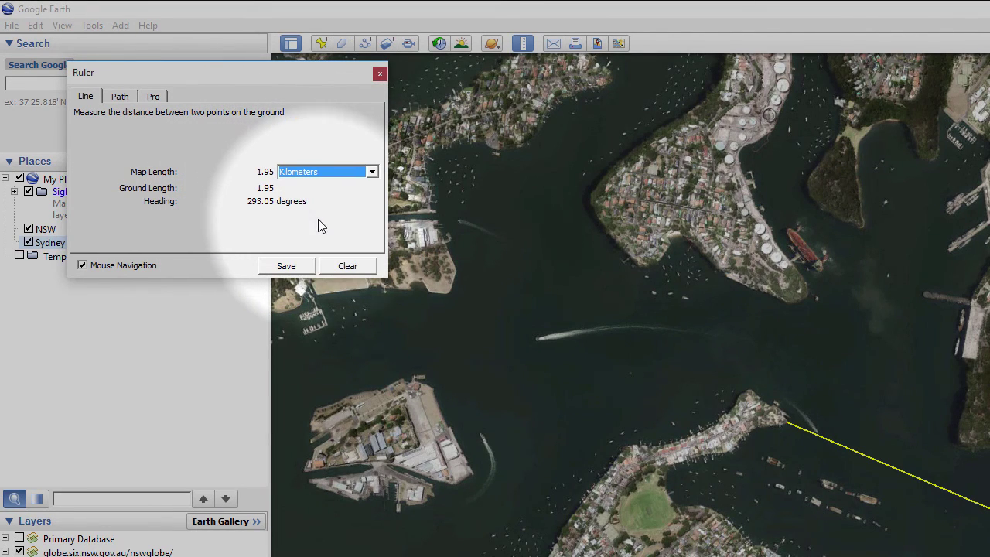
click(349, 267)
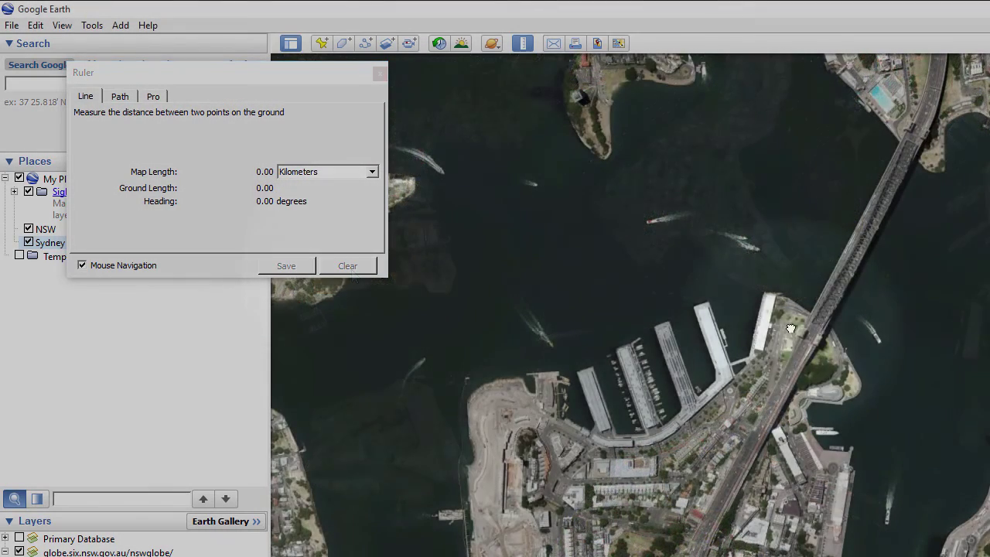
click(120, 97)
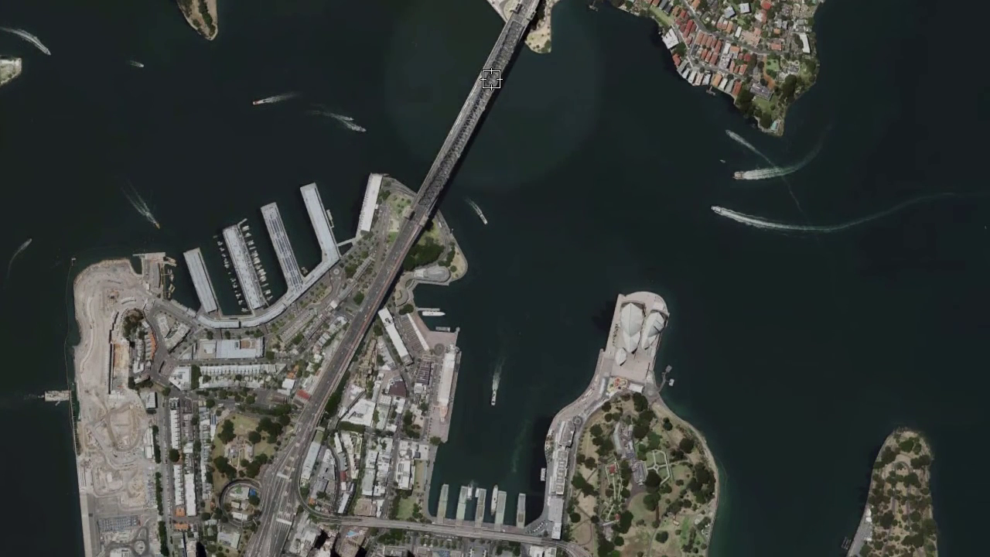
Trace the route over the Harbour Bridge and save it as 'Sydney Harbour Bridge'
drag(525, 12, 317, 418)
mouse_move(297, 480)
mouse_down()
mouse_move(301, 505)
mouse_move(347, 522)
mouse_move(551, 539)
mouse_up()
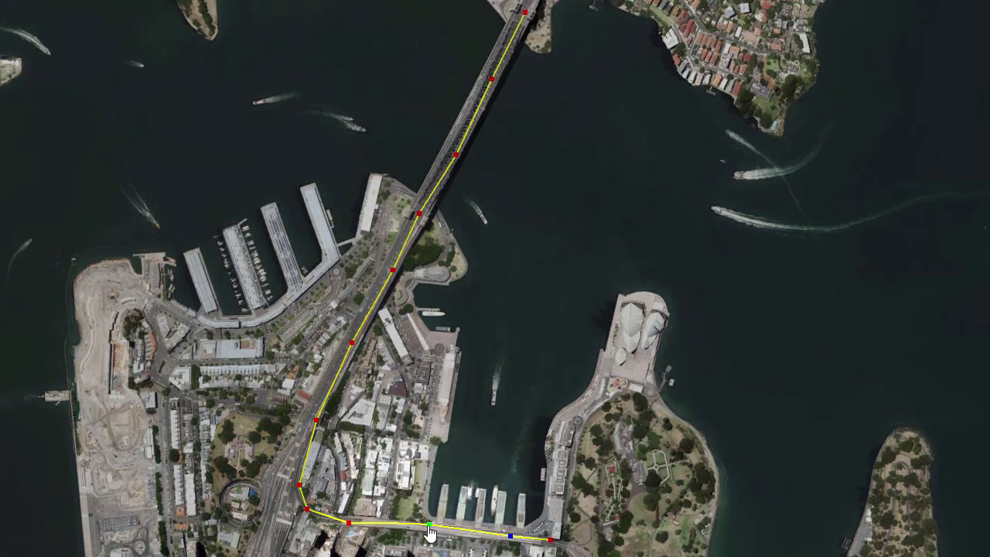
drag(419, 214, 421, 219)
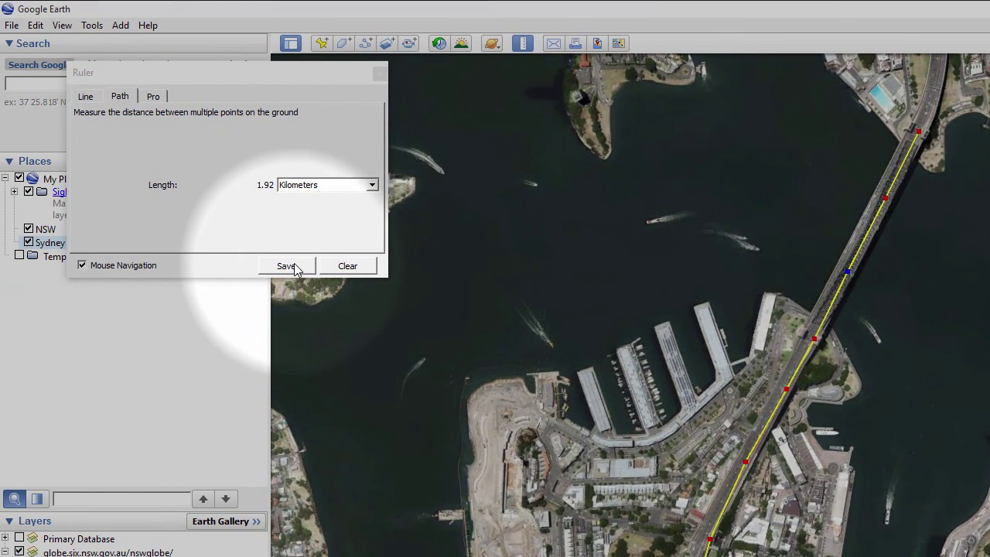
click(286, 266)
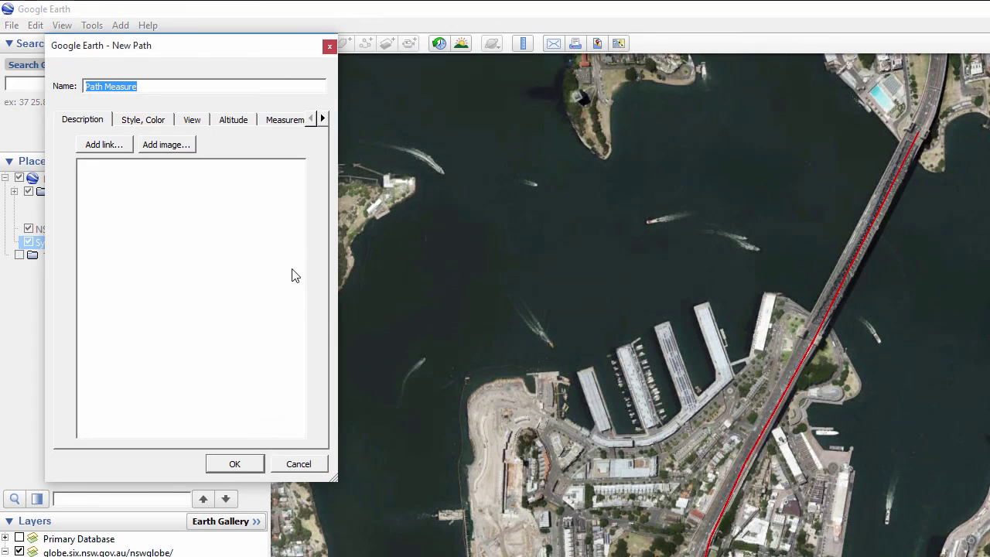
text(Sydney Harbour Bridg)
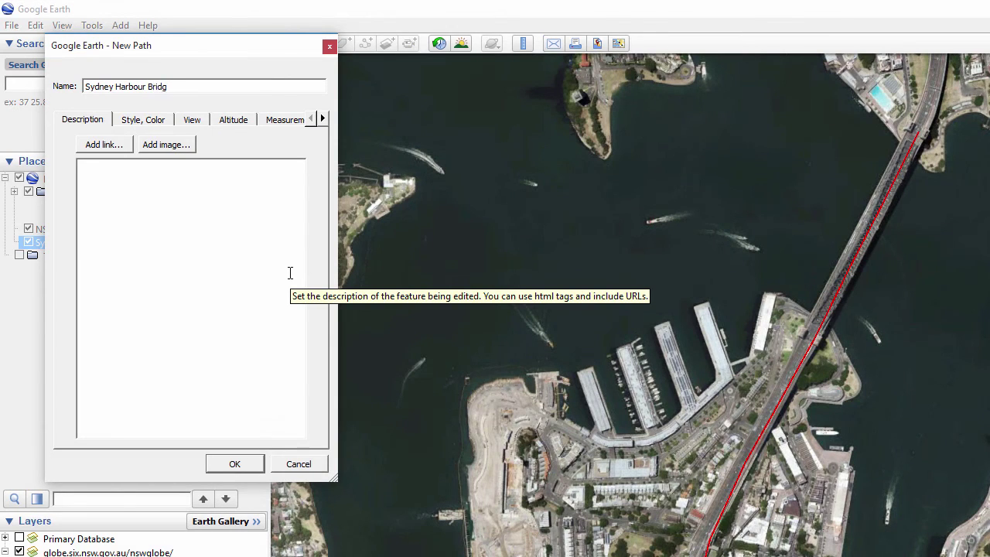
text(e)
Give the Sydney Harbour Bridge path a green line colour and finish creating it
click(143, 119)
click(121, 169)
click(88, 159)
click(283, 394)
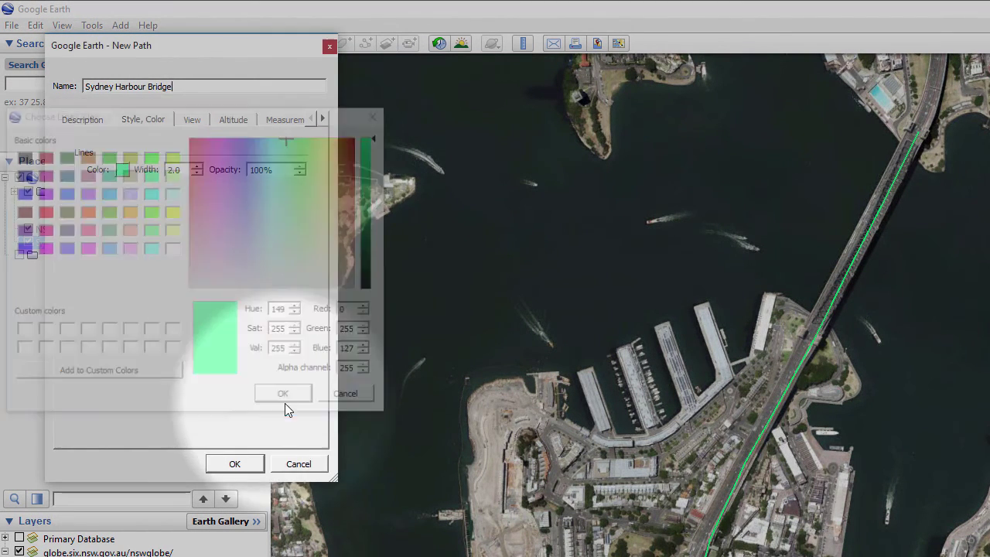
key(Tab)
click(234, 465)
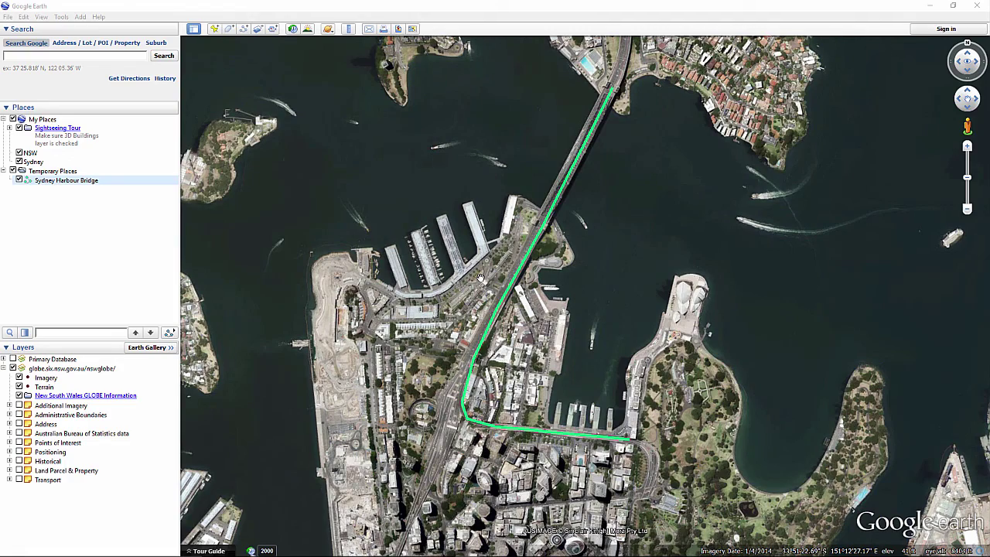
click(75, 183)
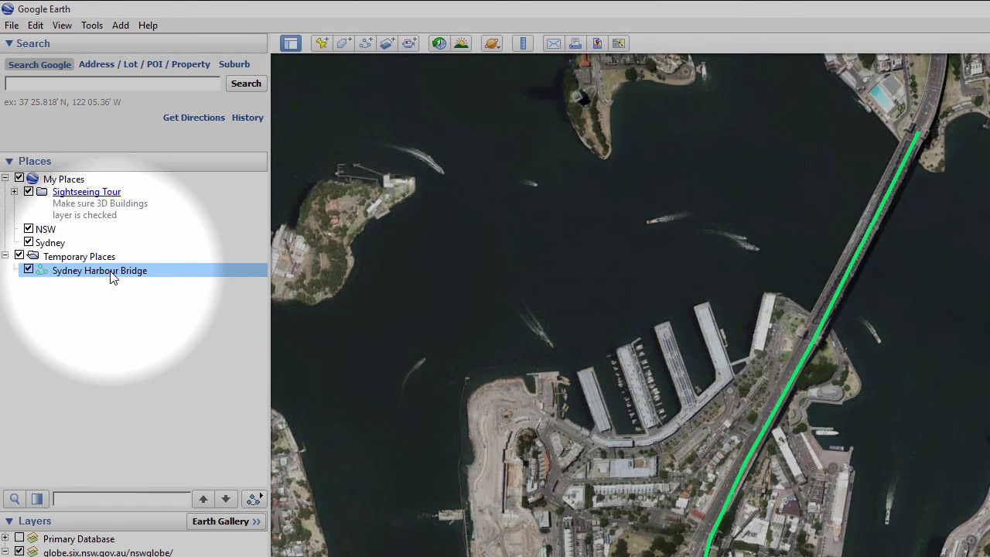
Show the bridge path's elevation profile and measure a stretch of about 0.88 mi
click(35, 25)
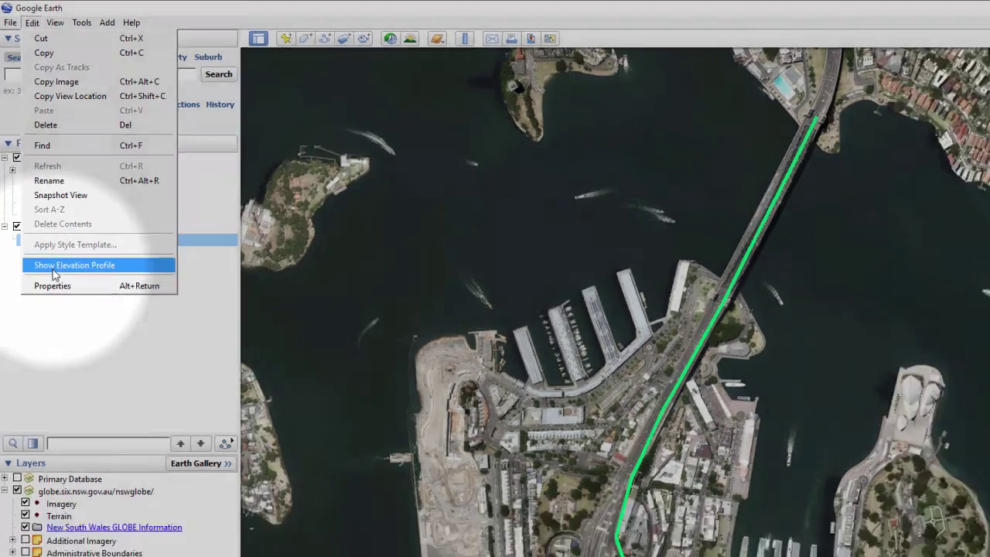
click(61, 299)
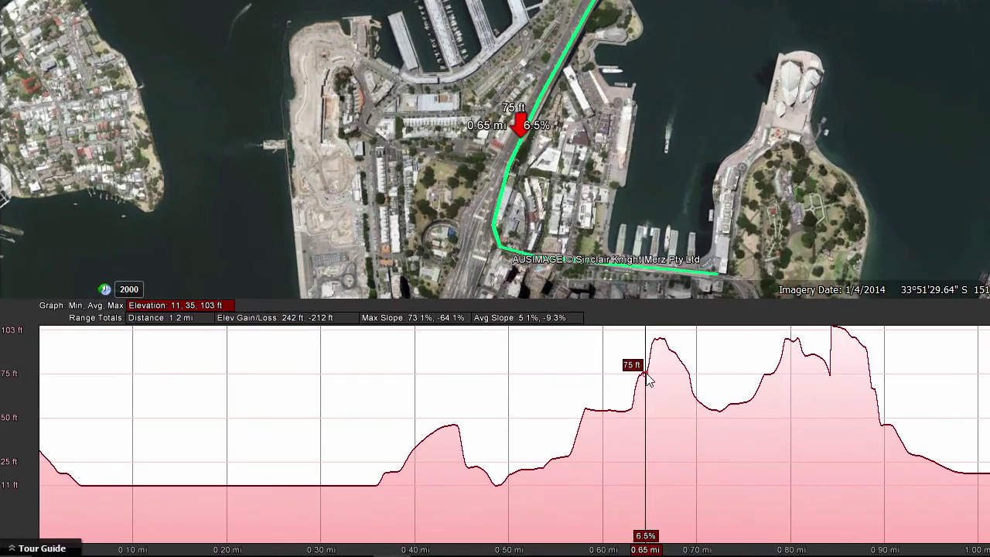
drag(611, 448, 734, 437)
drag(832, 377, 865, 371)
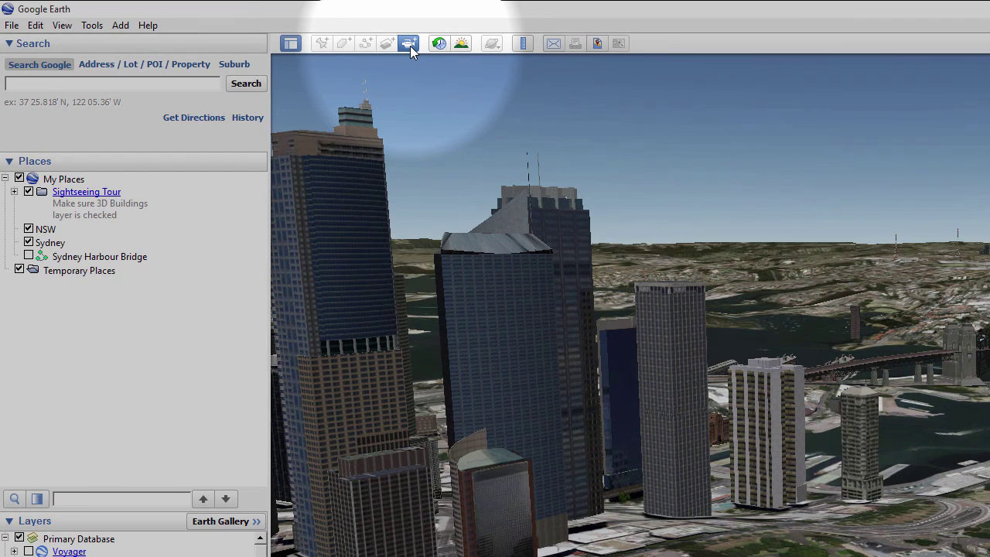
Record a tour flying from a CBD tower across to Darling Harbour
click(410, 44)
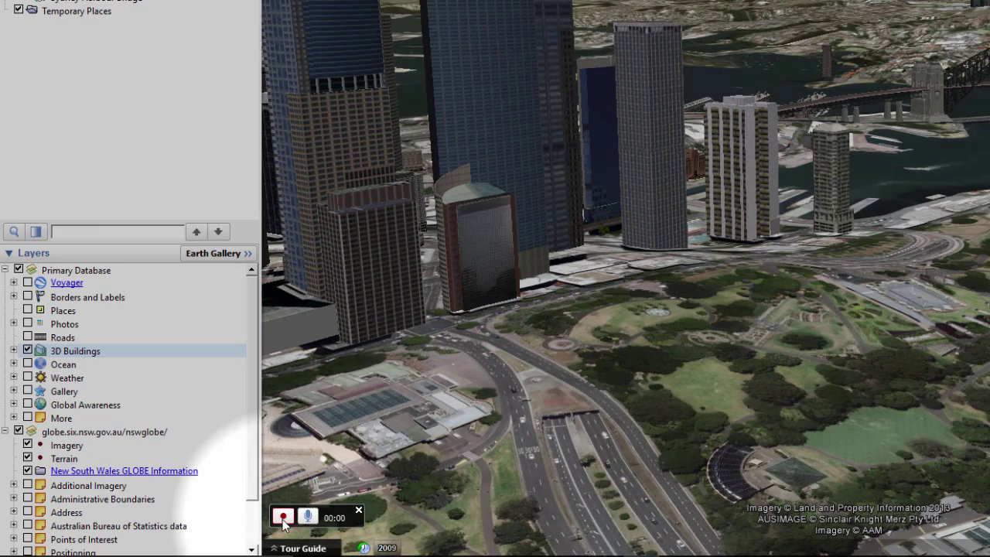
click(283, 517)
right_drag(644, 147, 649, 92)
right_drag(658, 149, 568, 133)
middle_drag(568, 133, 699, 116)
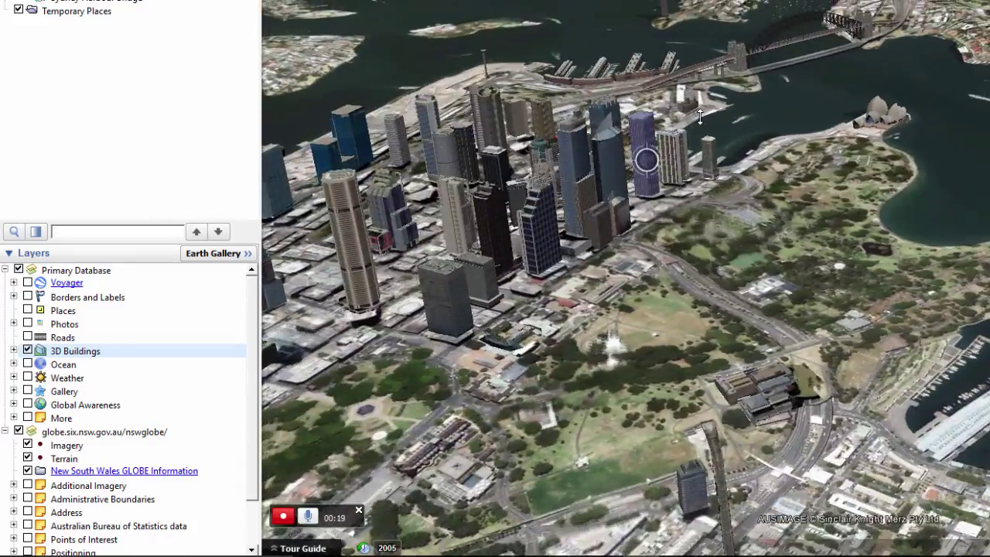
drag(781, 154, 967, 346)
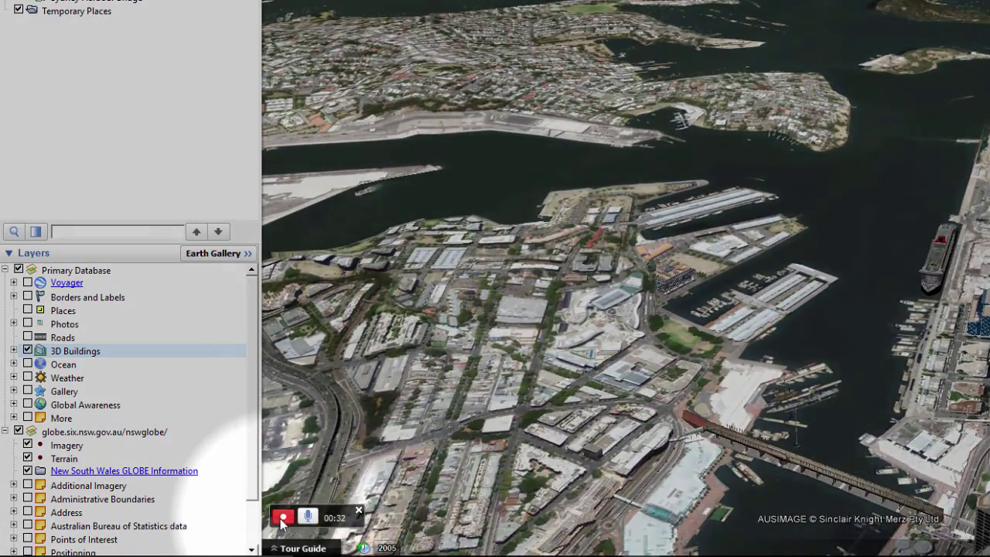
click(283, 515)
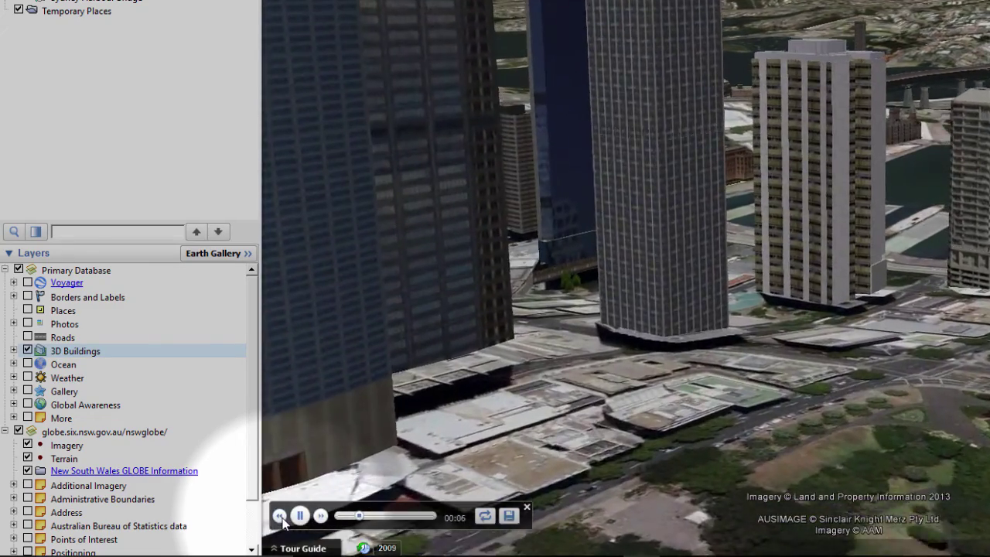
Replay the tour, save it to My Places as Untitled Tour, and fly back to Sydney
click(321, 516)
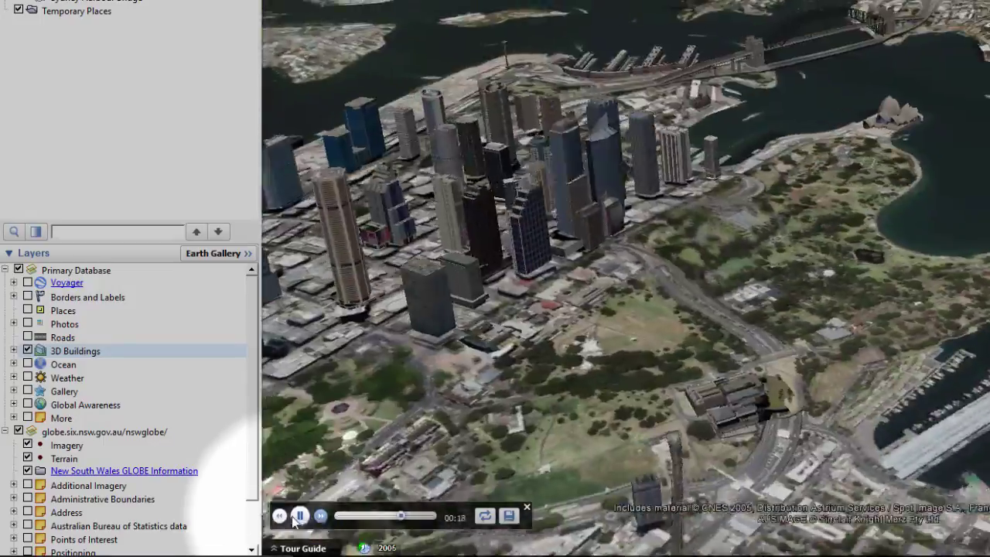
click(280, 516)
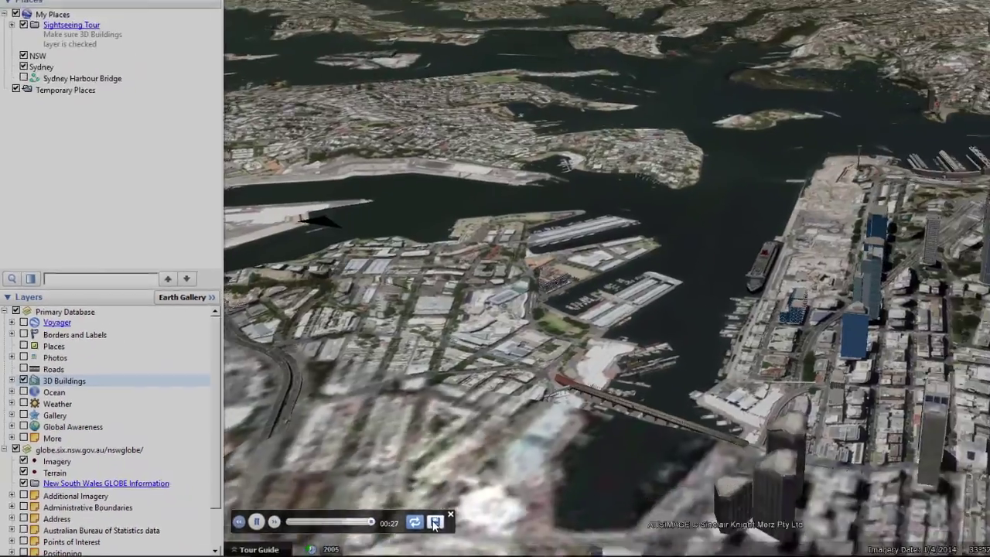
click(509, 516)
key(Return)
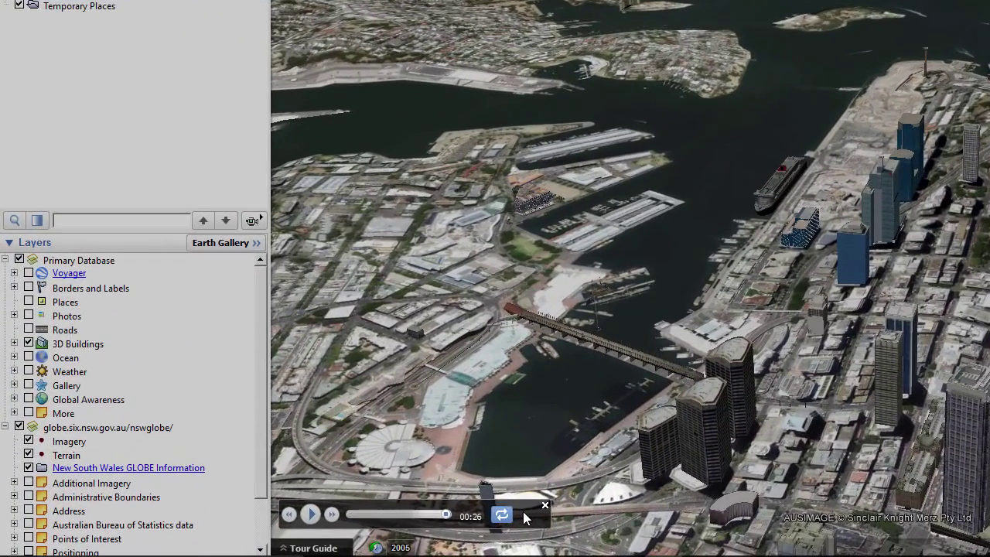
click(544, 505)
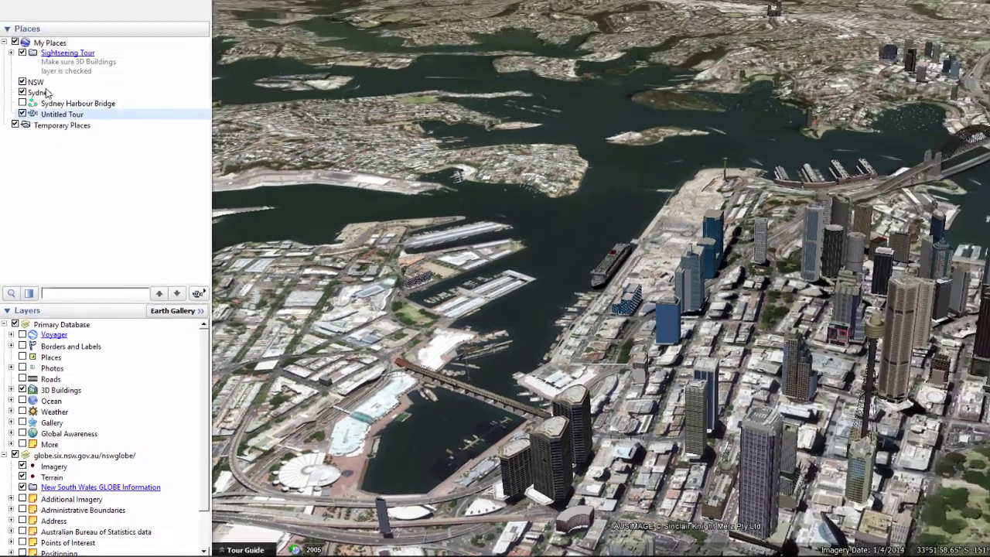
double_click(35, 162)
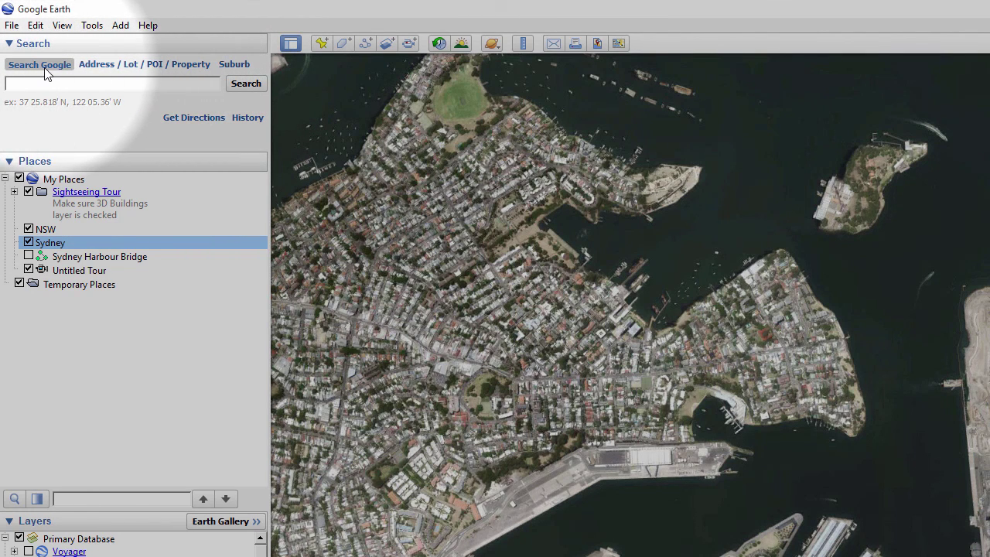
Search for 'golf course' and add a placemark named 'Byron Bay Golf Course'
click(147, 66)
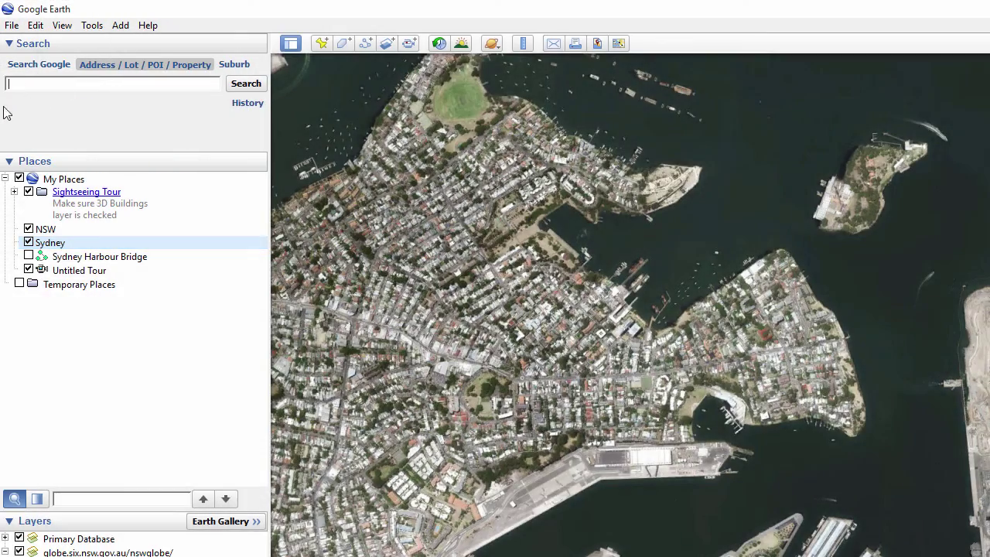
text(golf course)
key(Return)
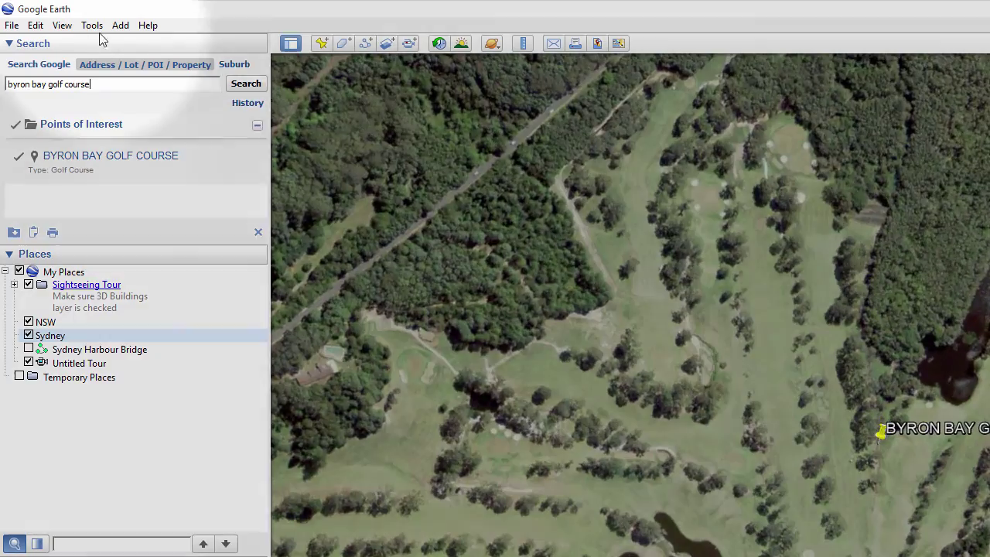
click(121, 25)
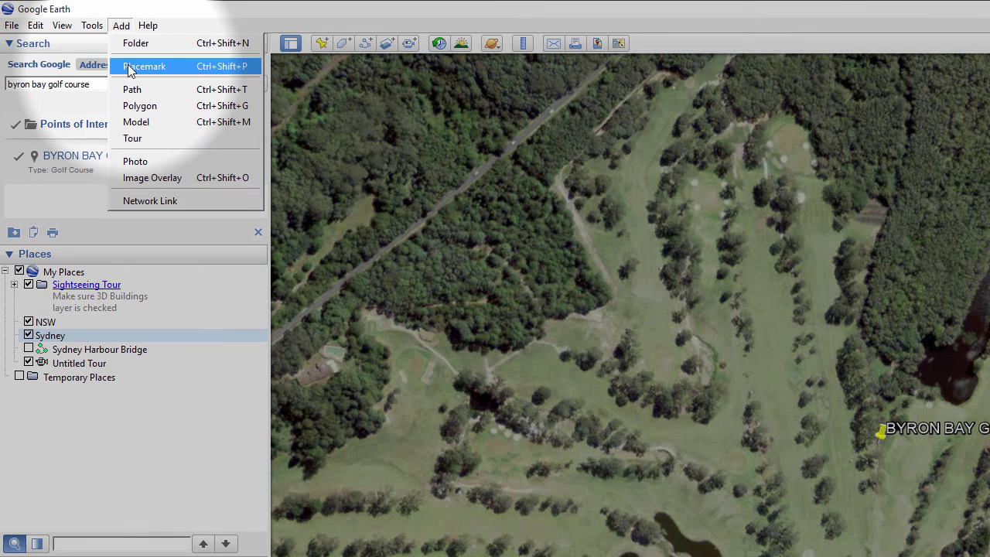
click(130, 68)
text(Byron Bay)
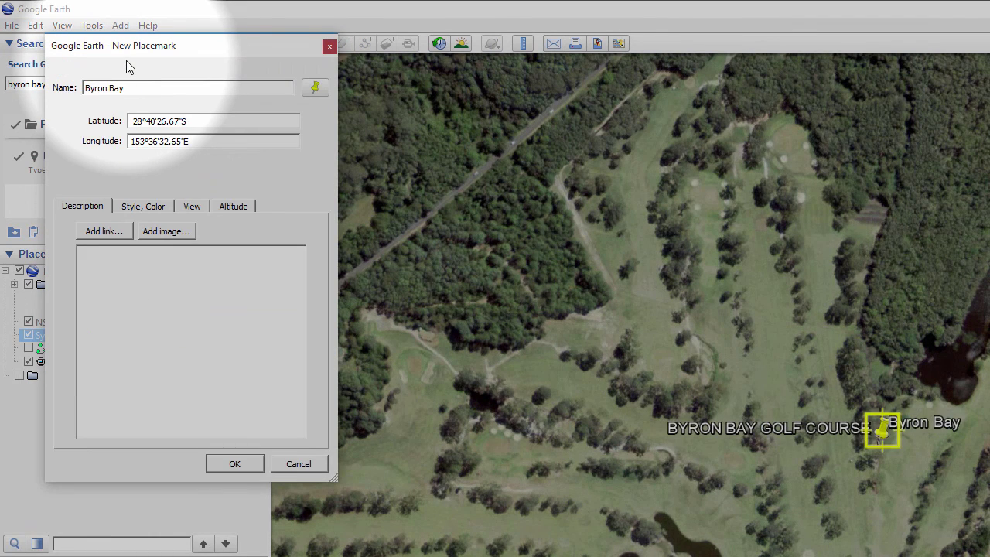
text( Golf Course)
Colour the placemark's label and icon green
click(144, 206)
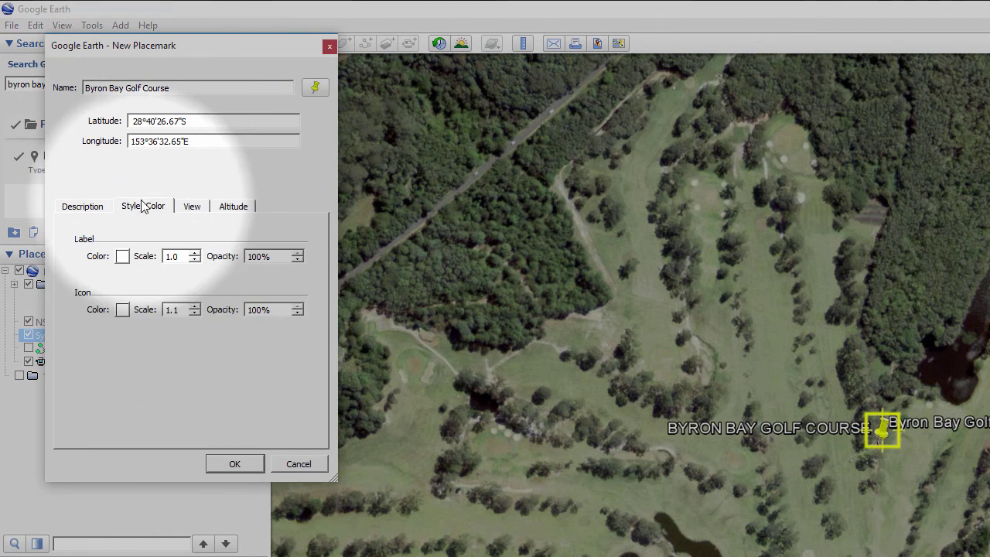
click(126, 256)
click(151, 211)
click(285, 397)
click(126, 309)
click(150, 211)
click(285, 397)
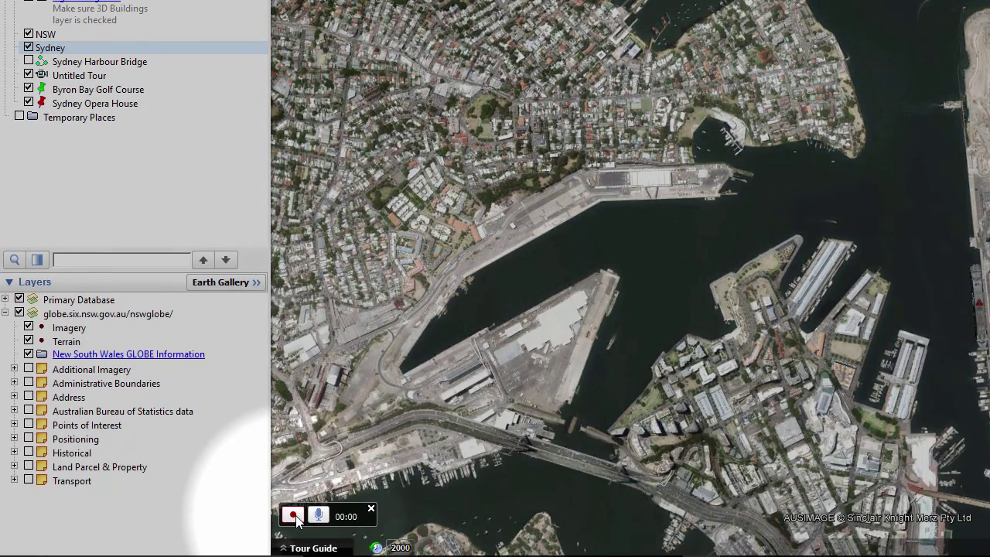
Record a tour flying from Byron Bay Golf Course to the Sydney Opera House placemark
click(296, 515)
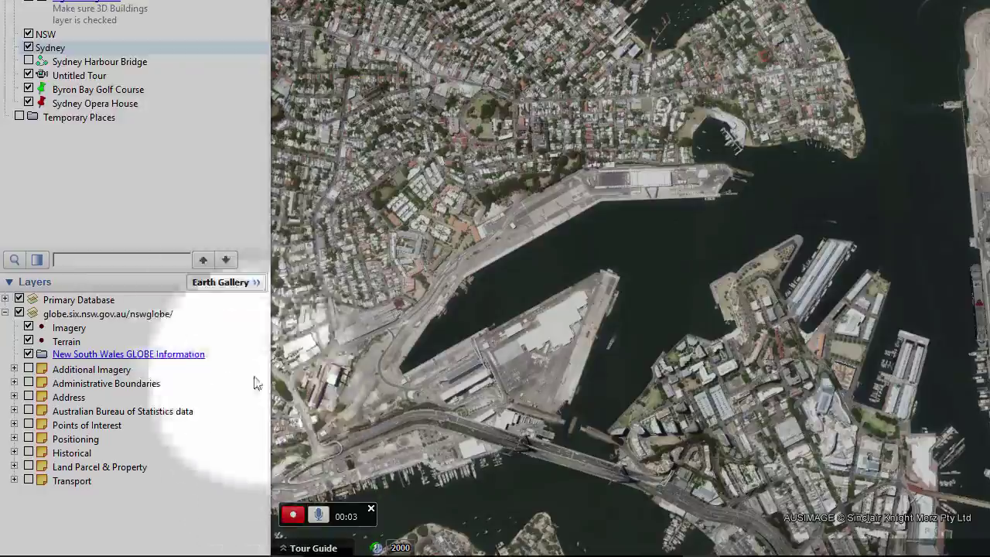
double_click(123, 90)
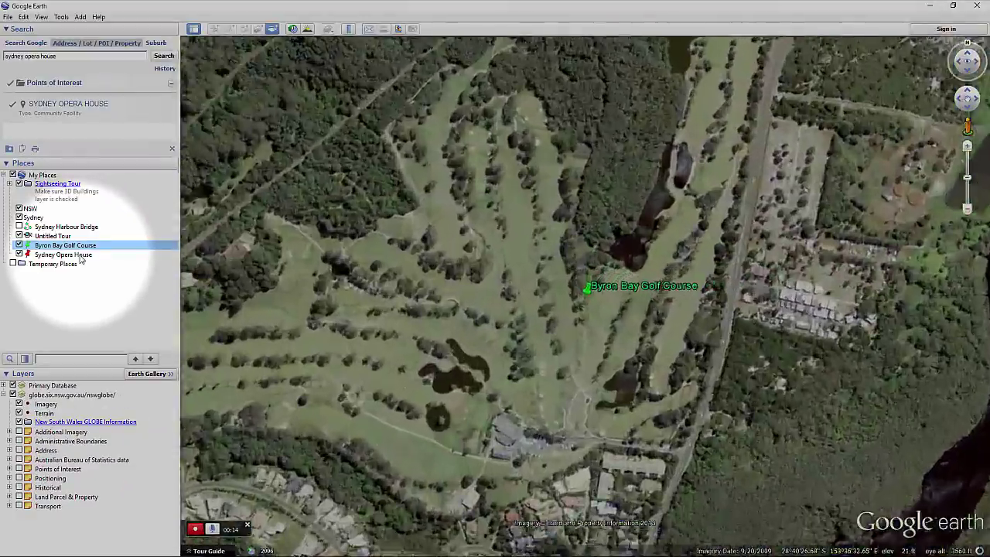
double_click(81, 256)
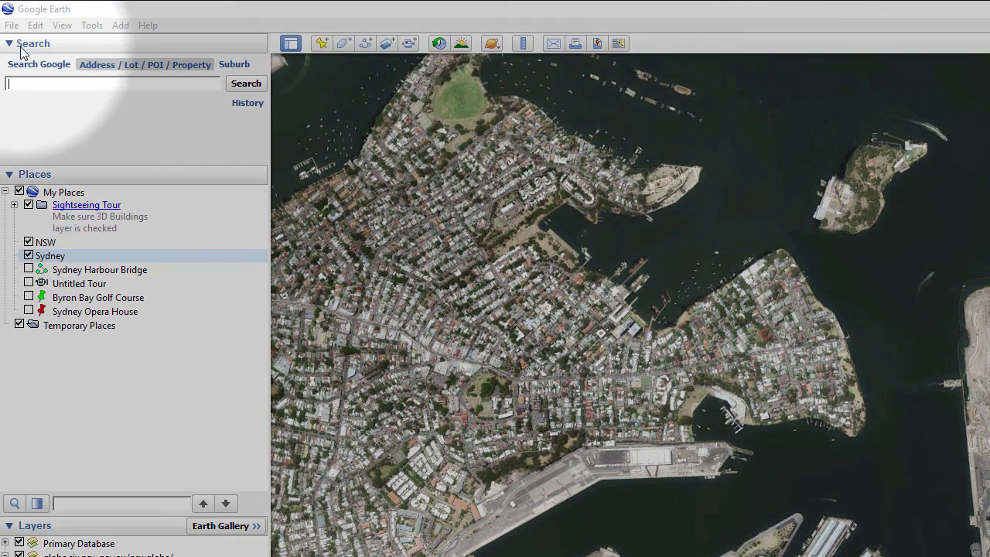
Open nswGlobe_lga_demo, expand LocalGovernmentArea, and fly to WOLLONGONG's details
click(12, 26)
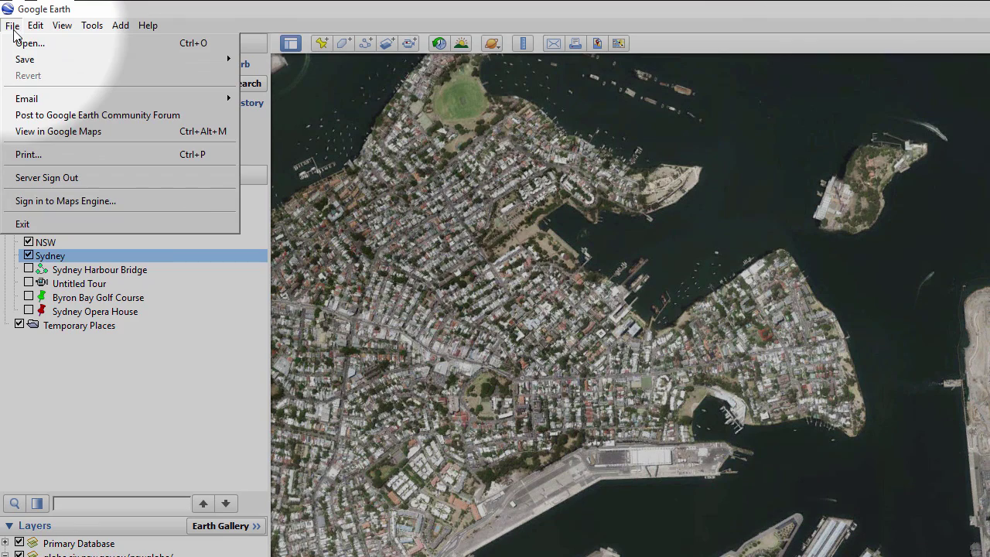
click(18, 43)
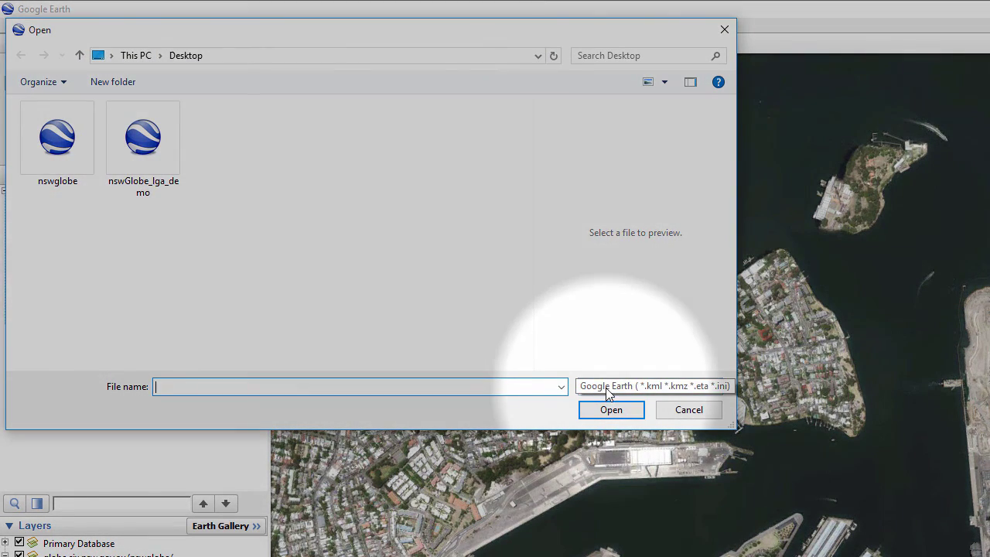
double_click(151, 189)
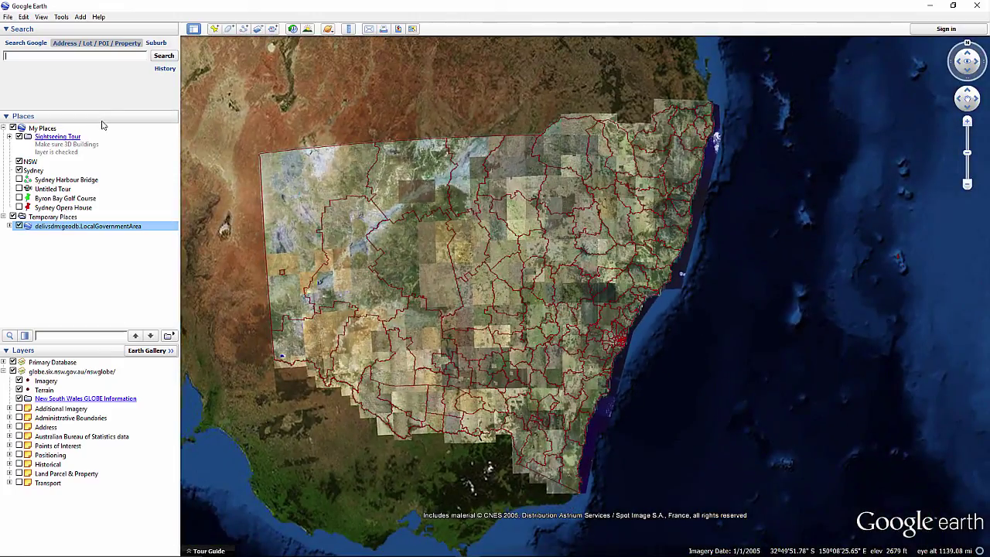
click(9, 226)
double_click(68, 263)
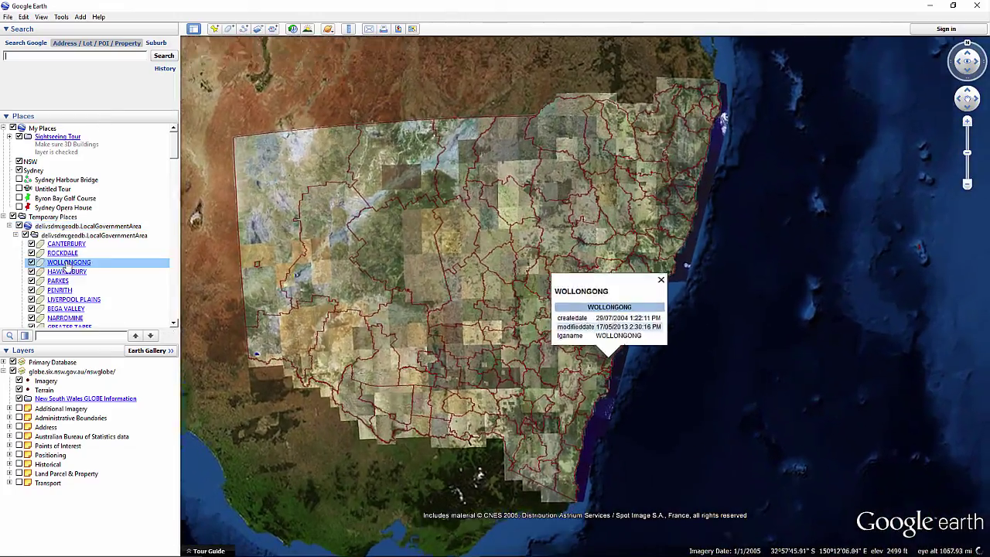